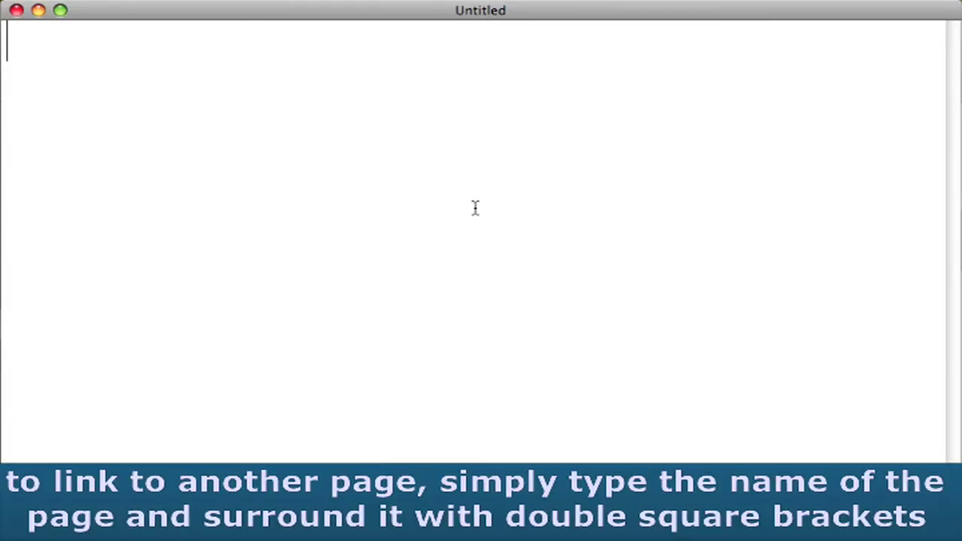
# Write [[Help:Links]], 'or', and [[LibraryServices/LibraryStaff]] on separate lines, then select everything.
pyautogui.write('[[')
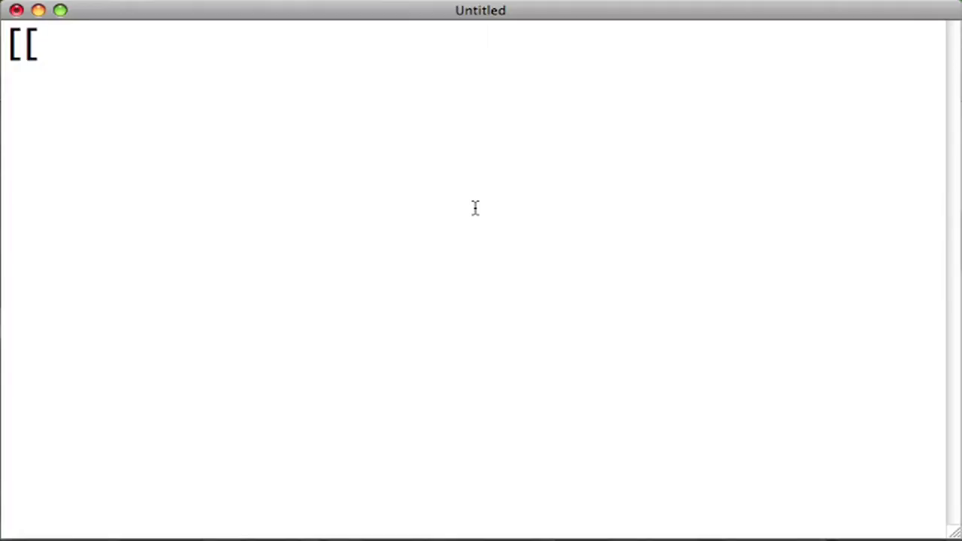
pyautogui.write('Help:Links')
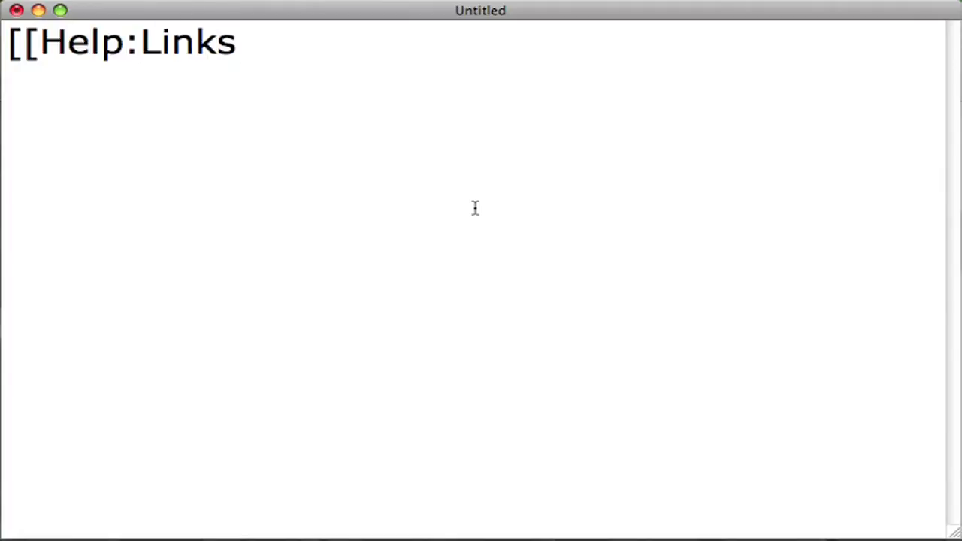
pyautogui.write(']]  ')
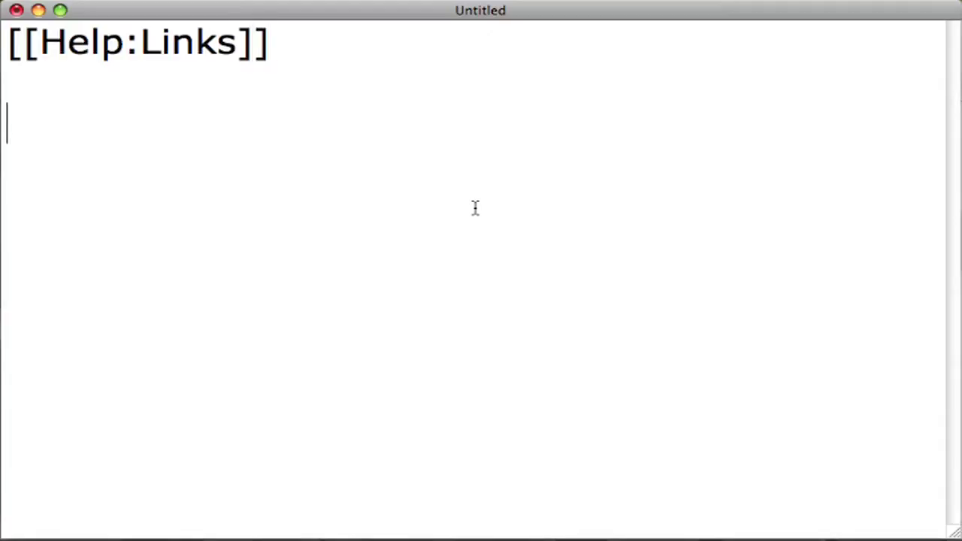
pyautogui.write('or')
pyautogui.press('Return')
pyautogui.write('[')
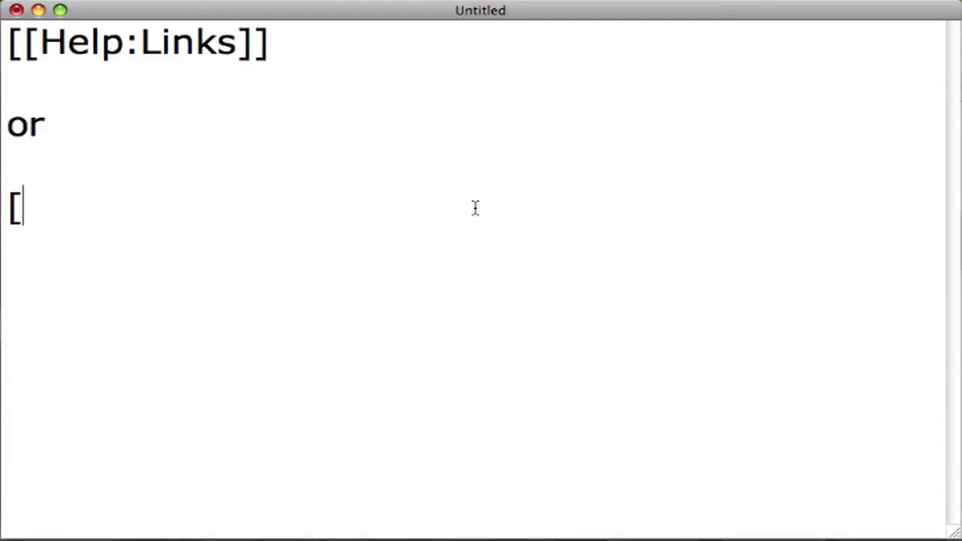
pyautogui.write('[Librar')
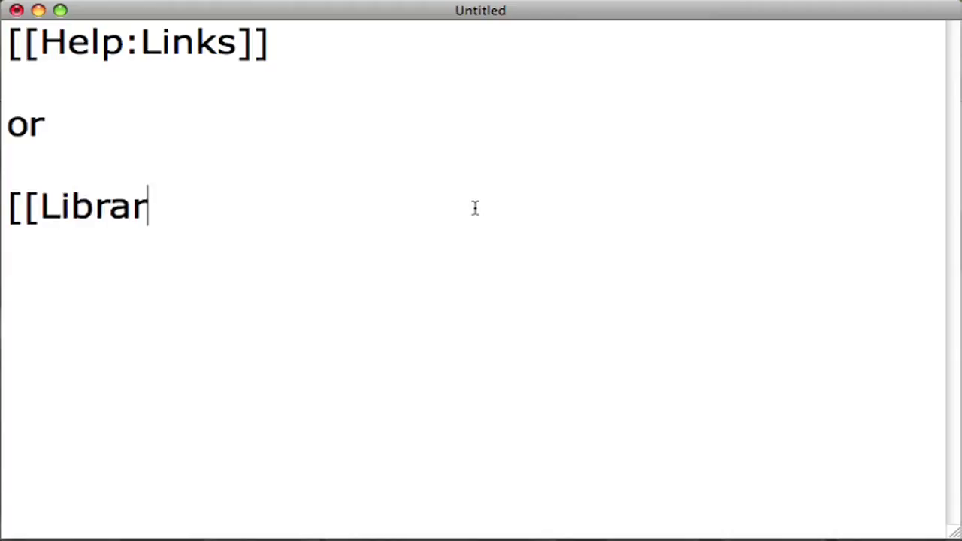
pyautogui.write('yServices/')
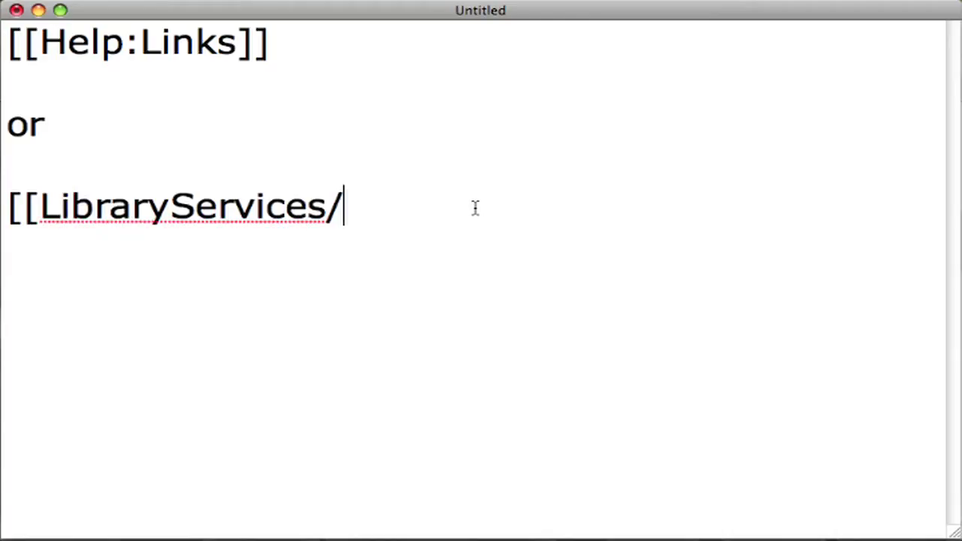
pyautogui.write('Library')
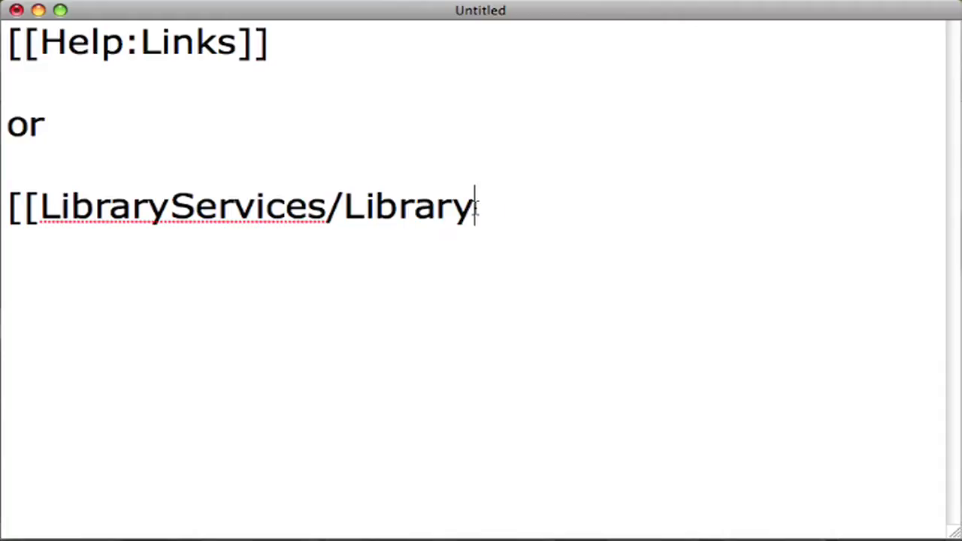
pyautogui.write('Staff]')
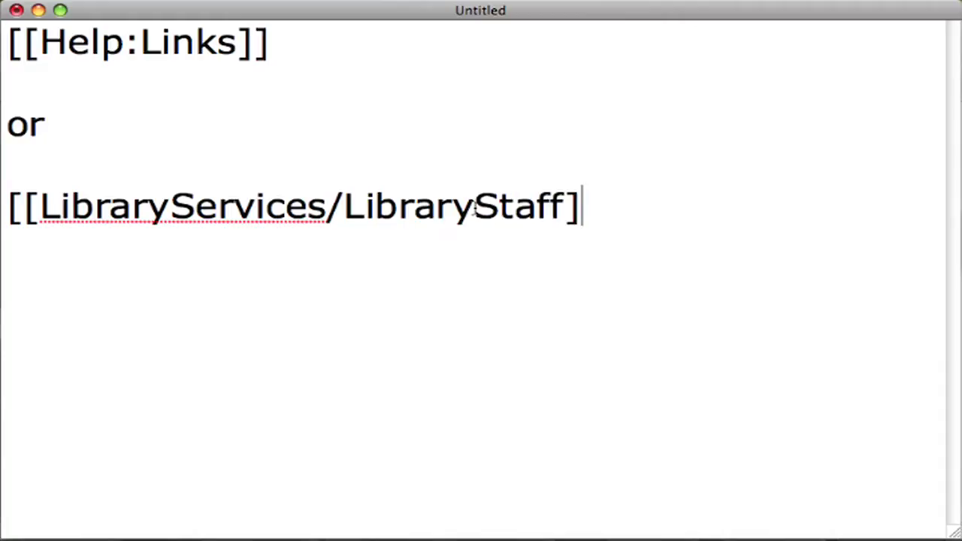
pyautogui.write(']')
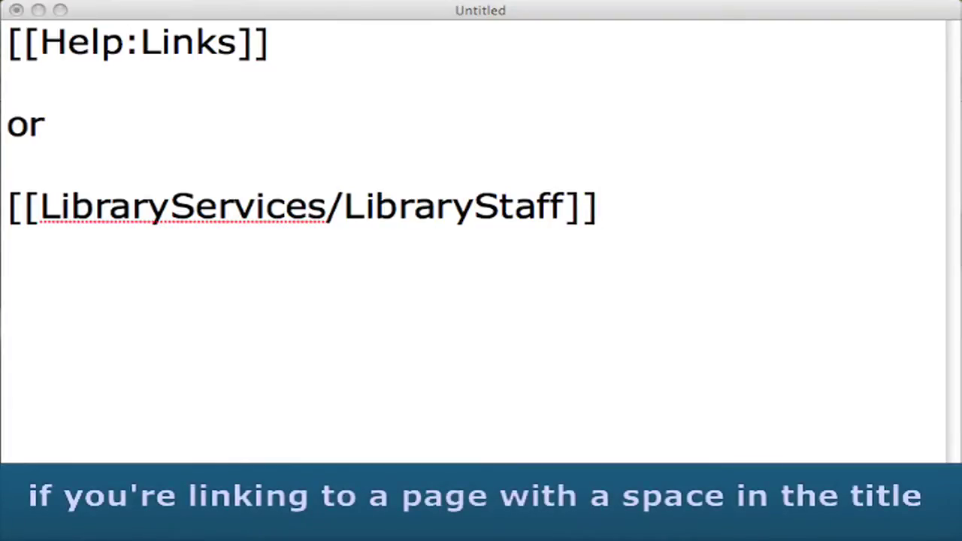
pyautogui.click(682, 354)
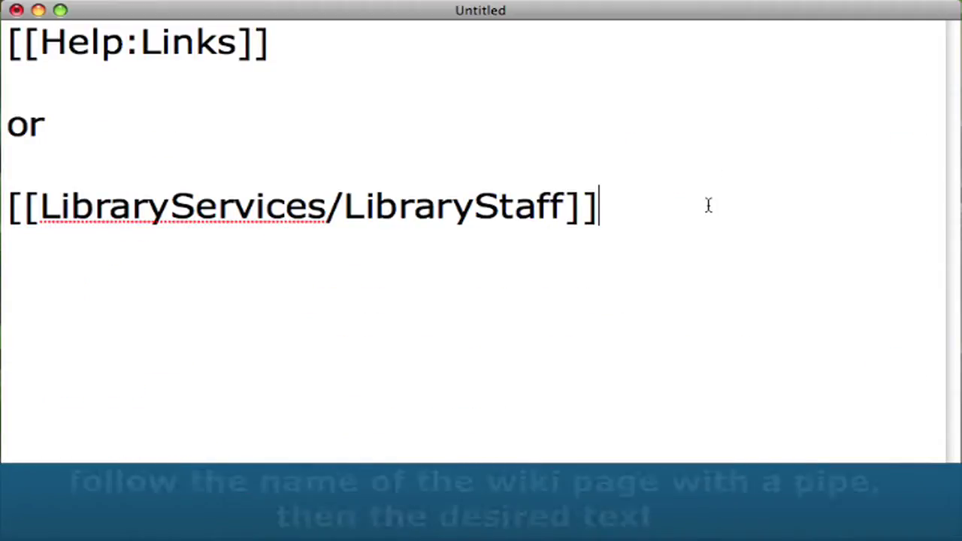
pyautogui.press('super+a')
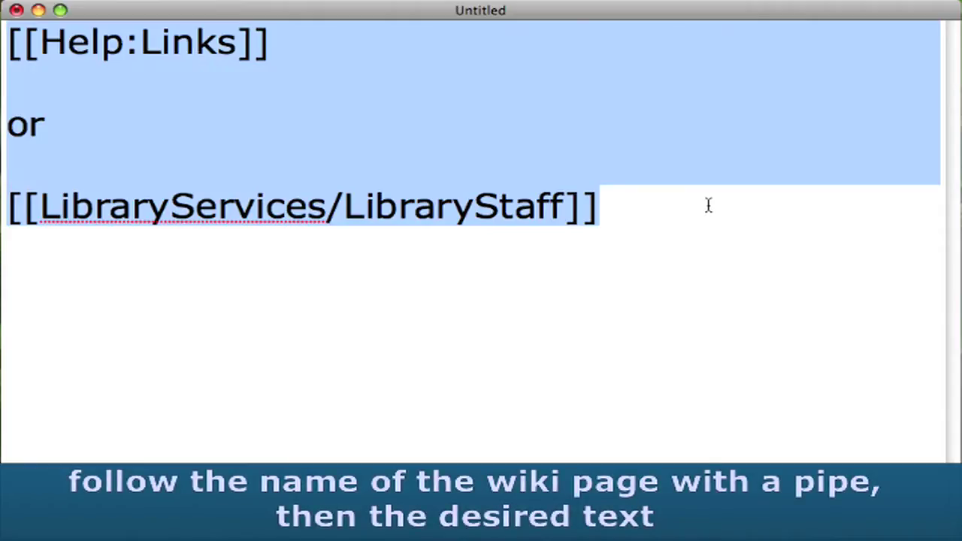
# Replace the text with [[Help:Links|learn to make links]], 'or', and [[LibraryServices/LibraryStaff|library staff]] on separate lines.
pyautogui.press('BackSpace')
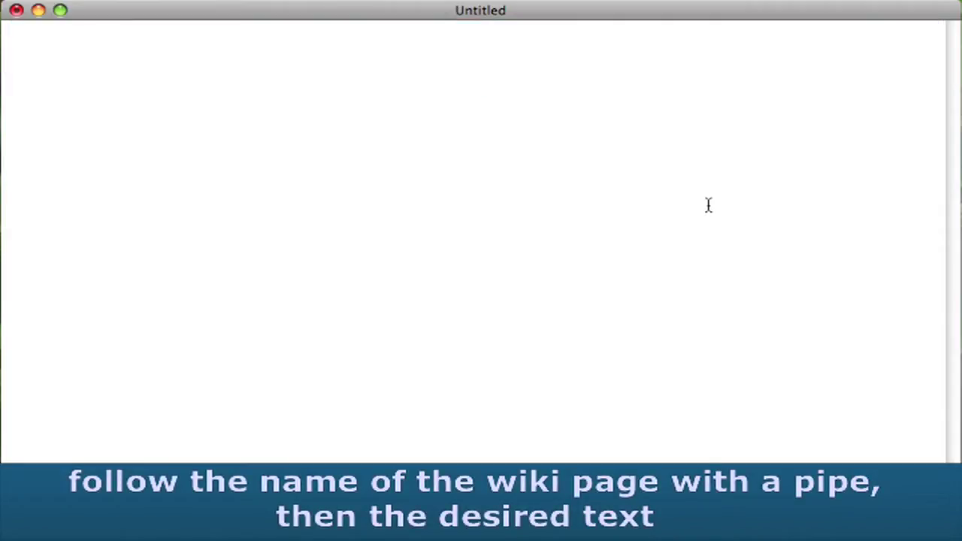
pyautogui.write('[[')
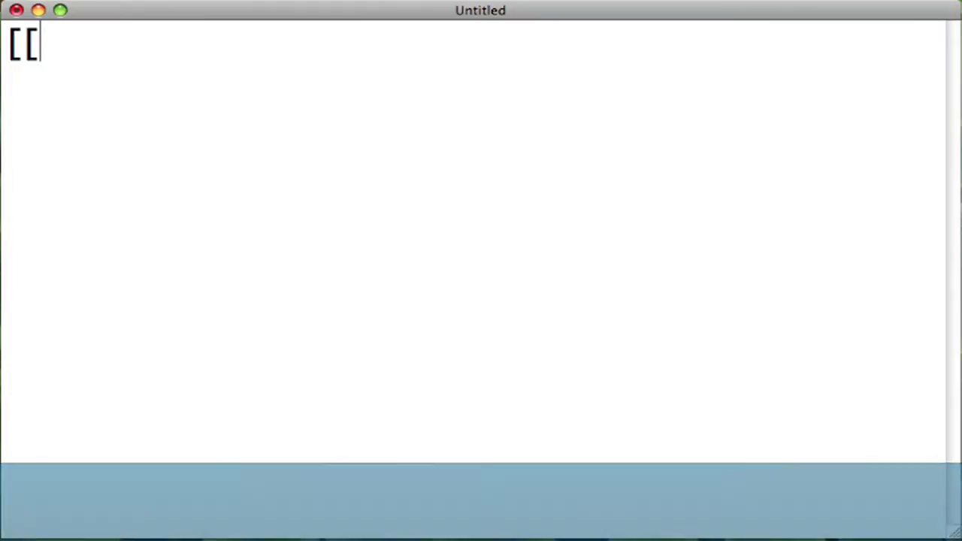
pyautogui.write('Help:')
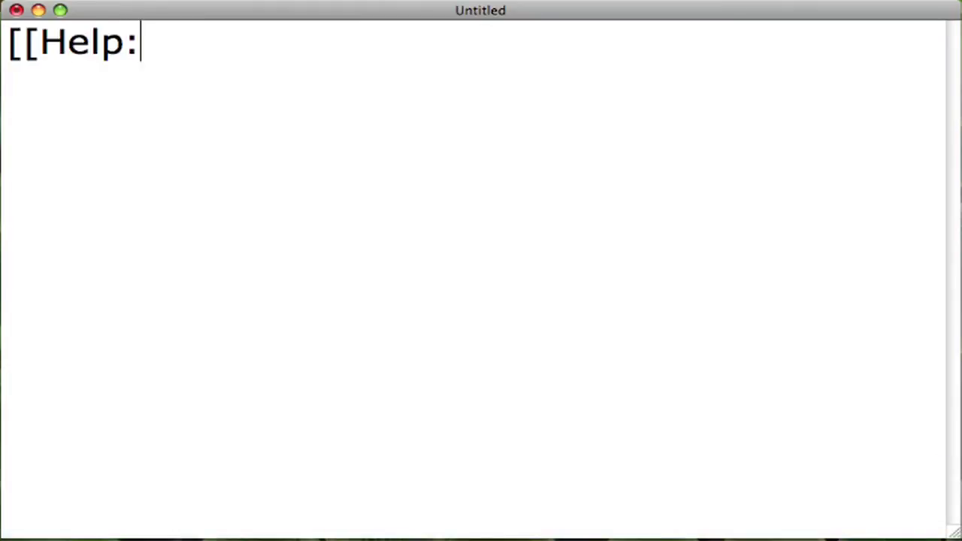
pyautogui.write('Links|learn t')
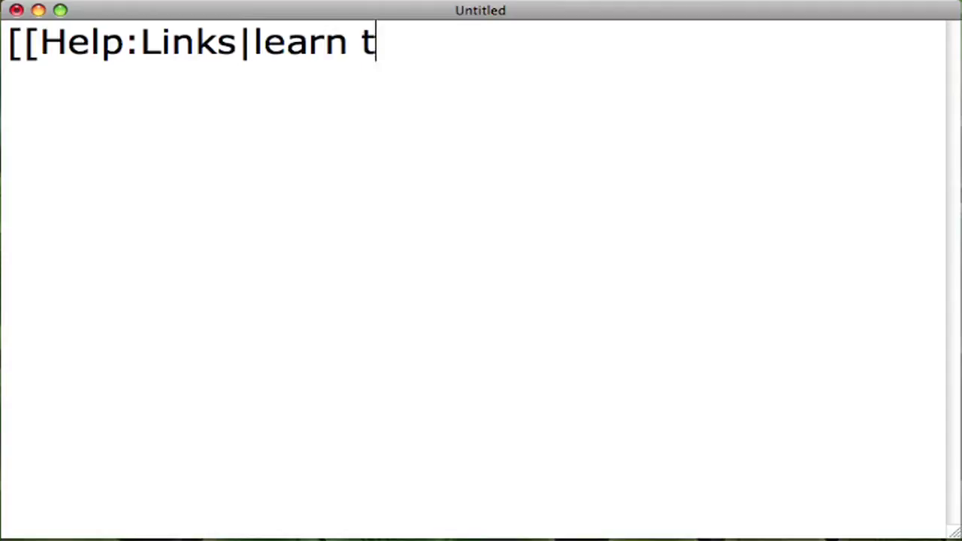
pyautogui.write('o make link')
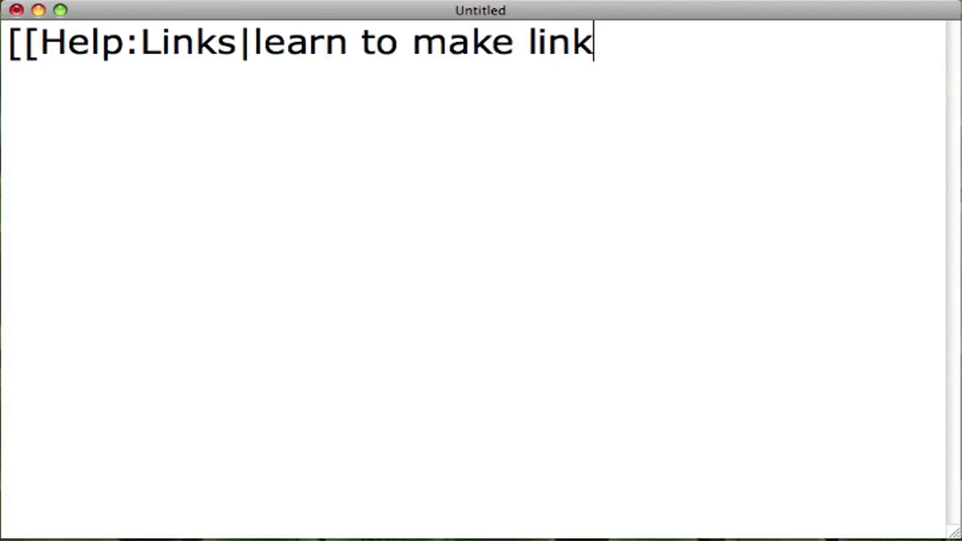
pyautogui.write('s]]')
pyautogui.press('Return')
pyautogui.write('or')
pyautogui.press('Return')
pyautogui.press('Return')
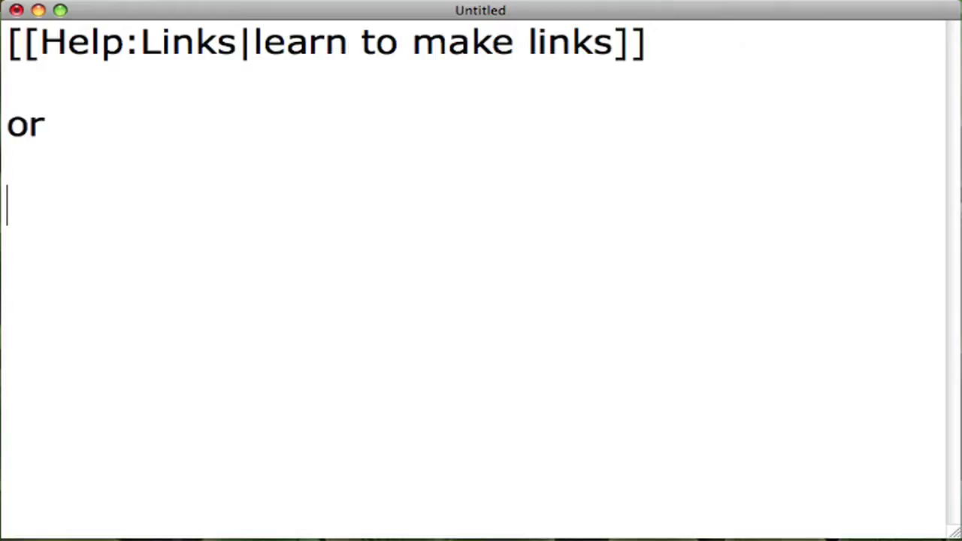
pyautogui.write('[[LibraryServic')
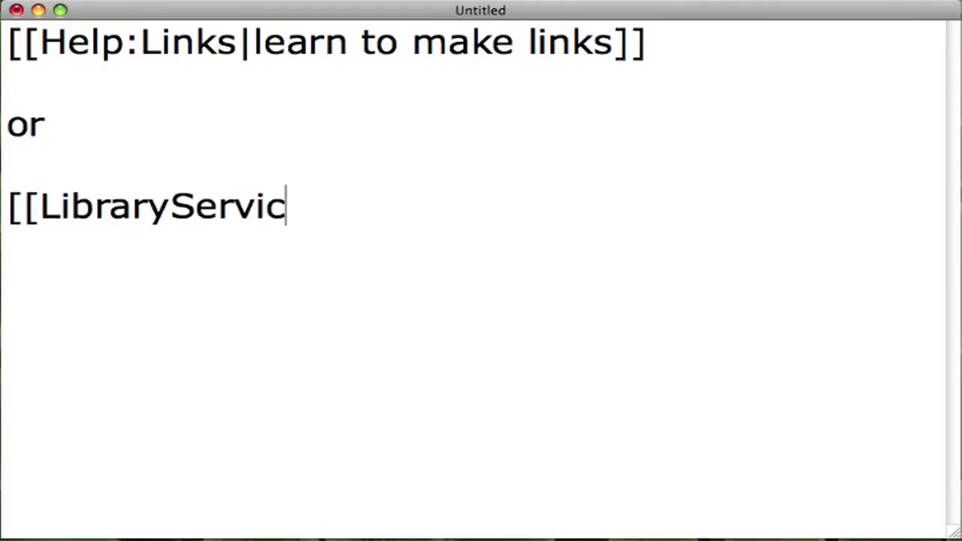
pyautogui.write('es/LibraryStaff')
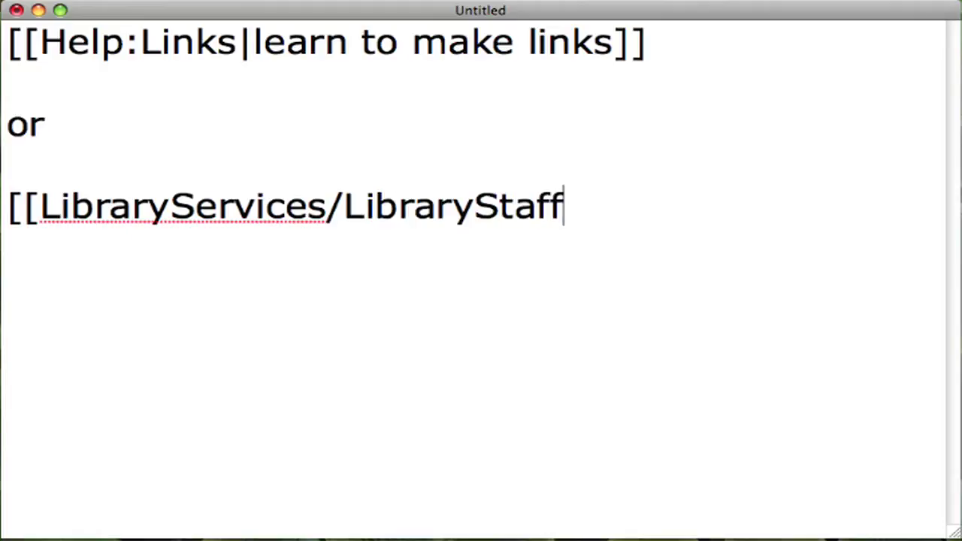
pyautogui.write('|lib')
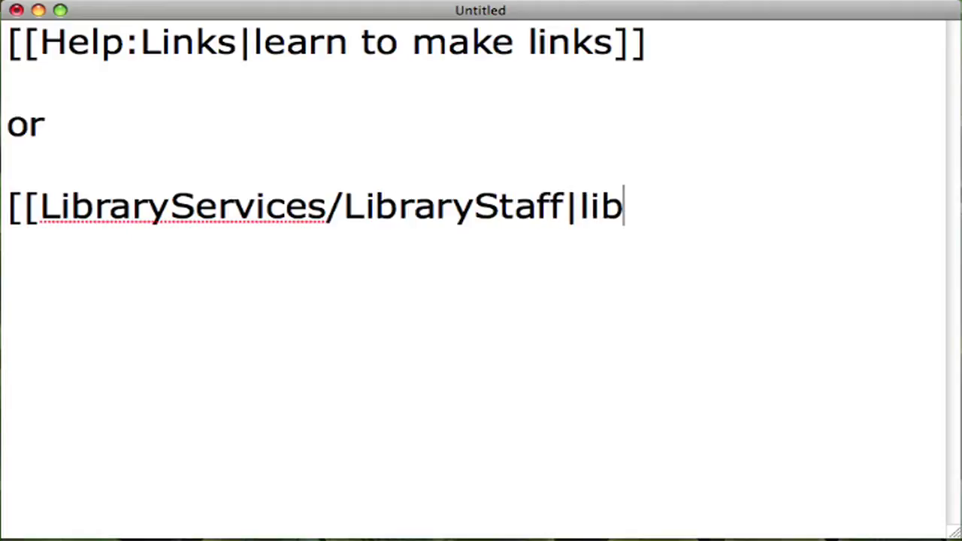
pyautogui.write('rary sta')
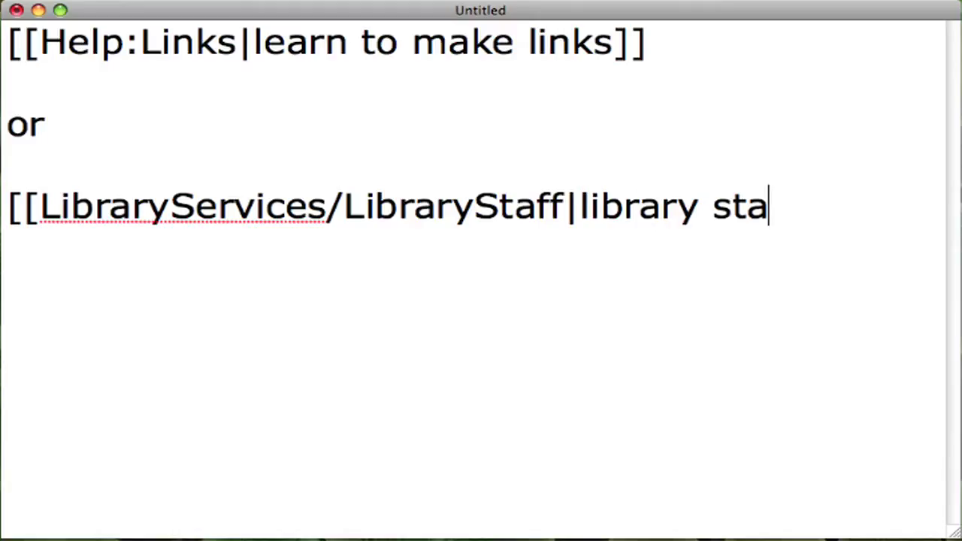
pyautogui.write('ff')
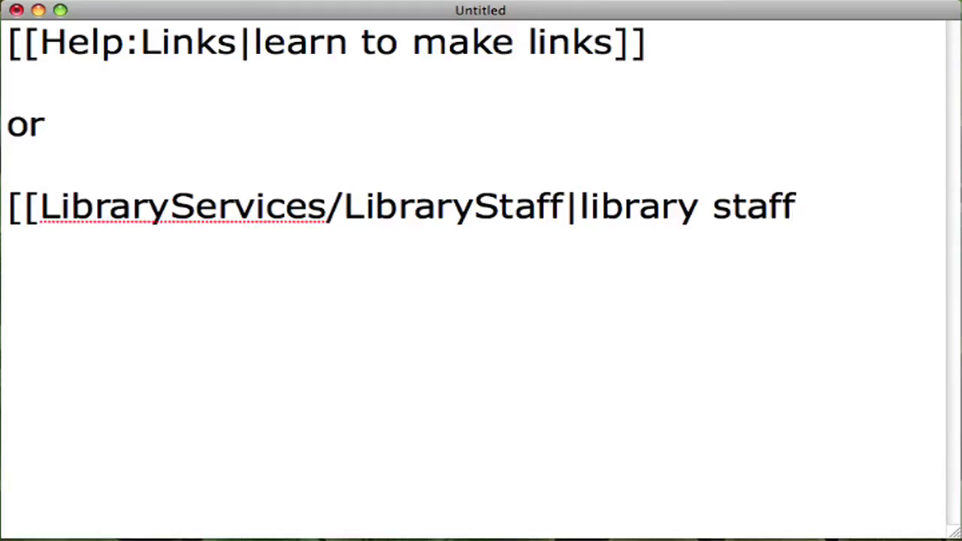
pyautogui.write(']]')
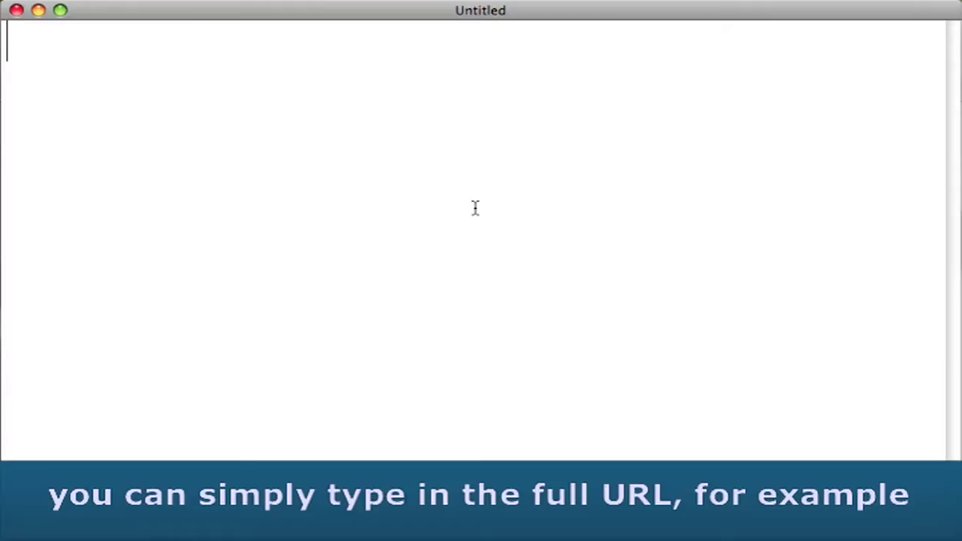
pyautogui.write('h')
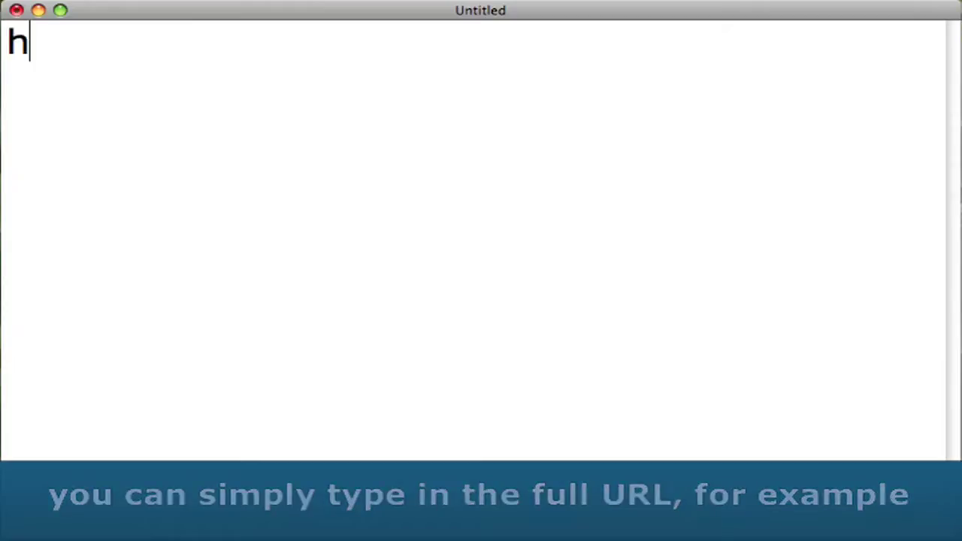
pyautogui.write('ttp://google')
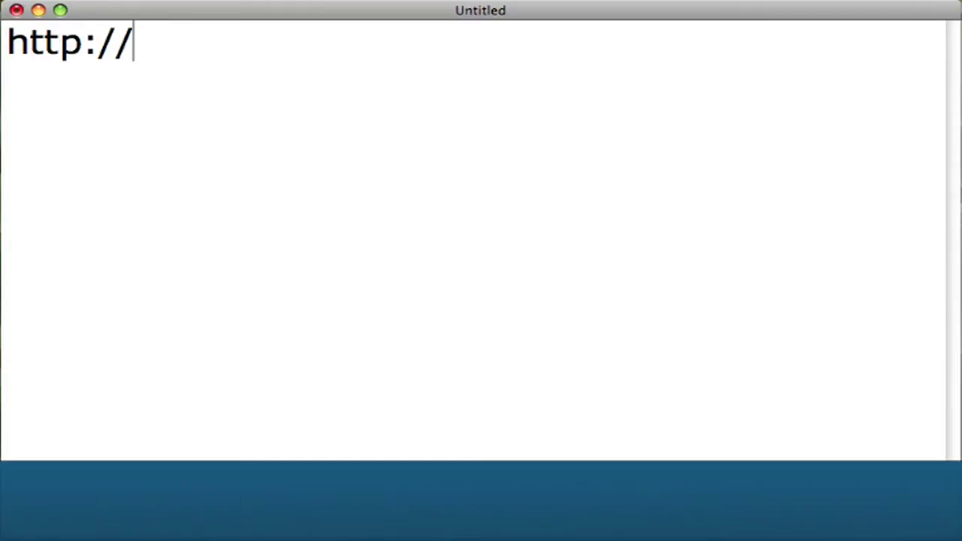
pyautogui.write('.com')
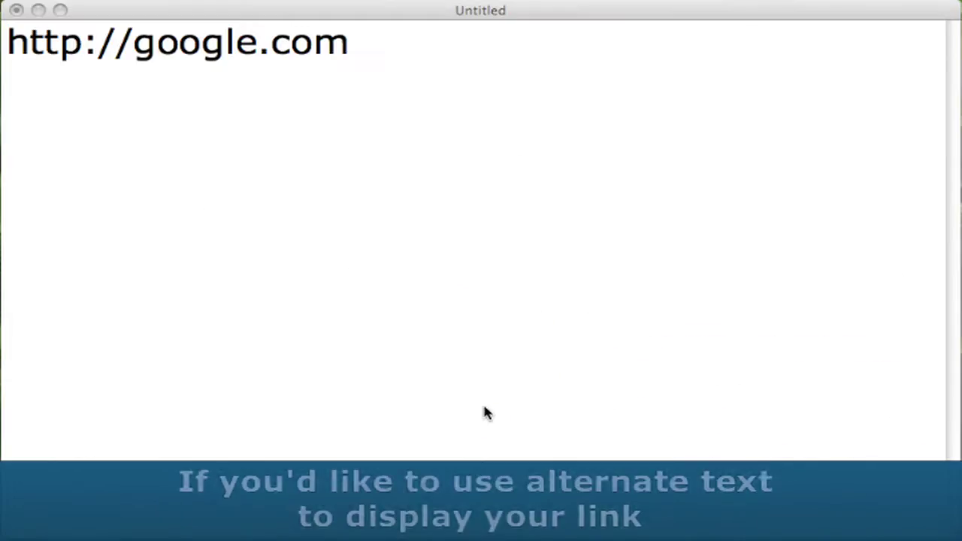
pyautogui.press('super+a')
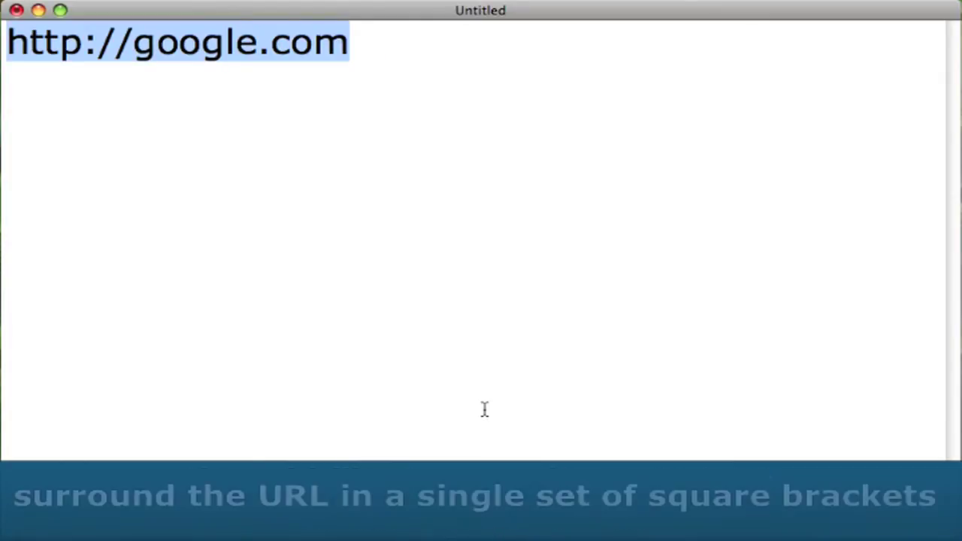
pyautogui.press('BackSpace')
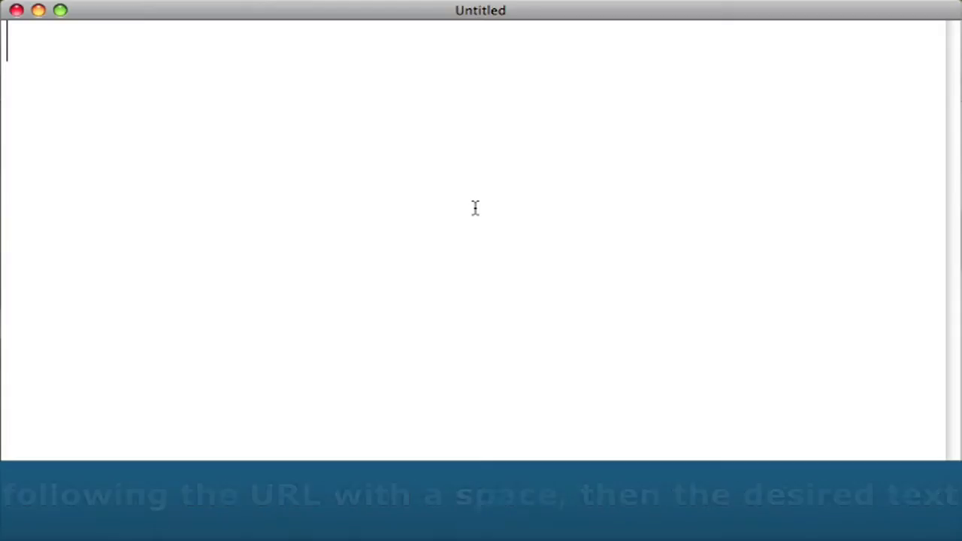
pyautogui.write('[http://google.com')
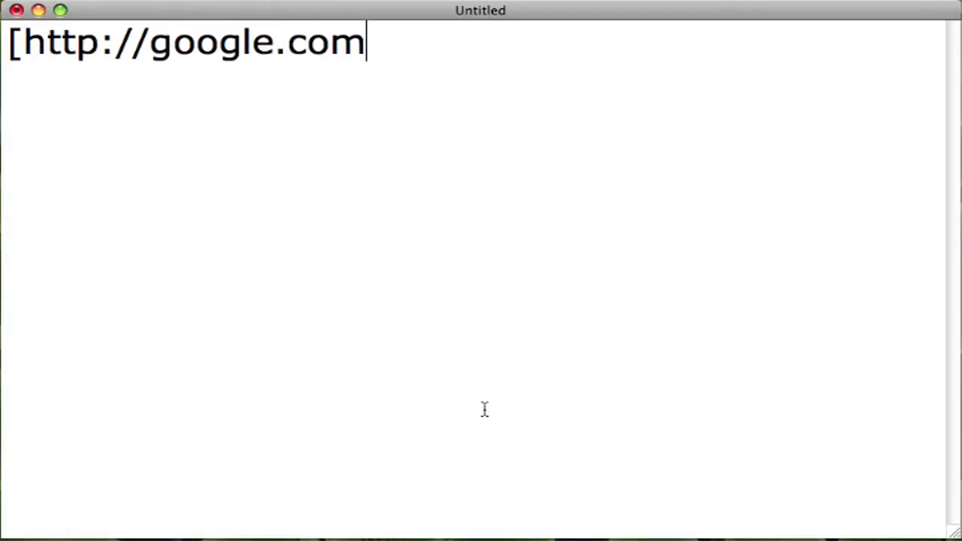
pyautogui.write(' goog')
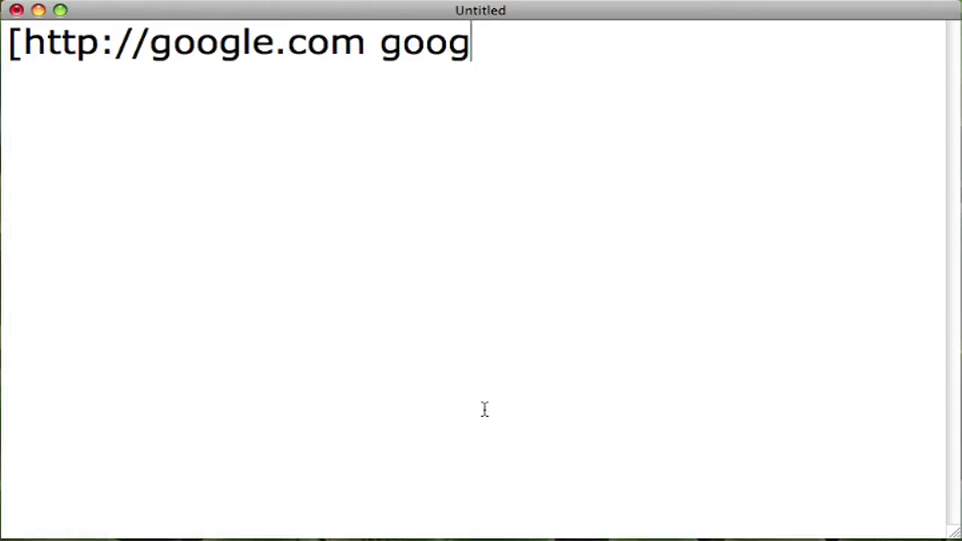
pyautogui.write('le it]')
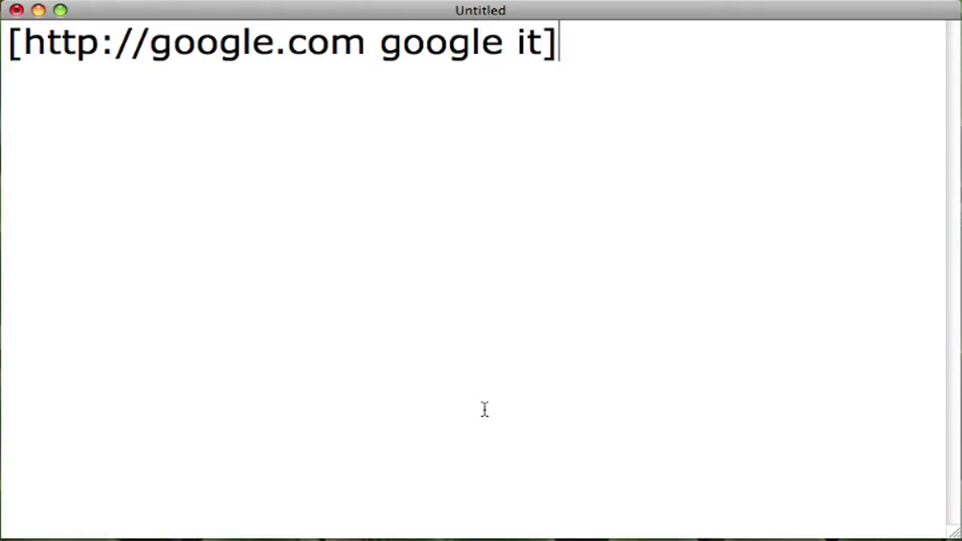
pyautogui.press('super+Tab')
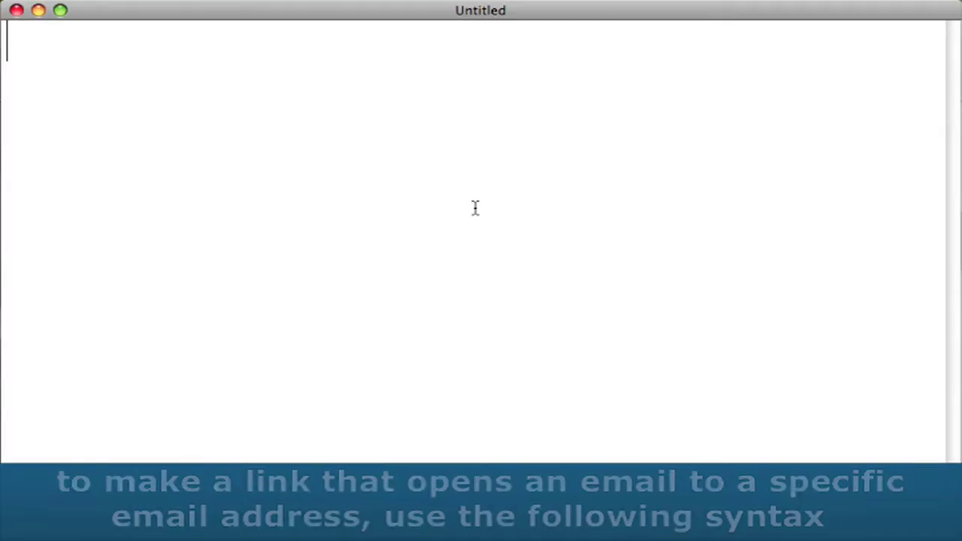
# Type a bracketed mailto link to the colleague's email address into the empty document.
pyautogui.write('[')
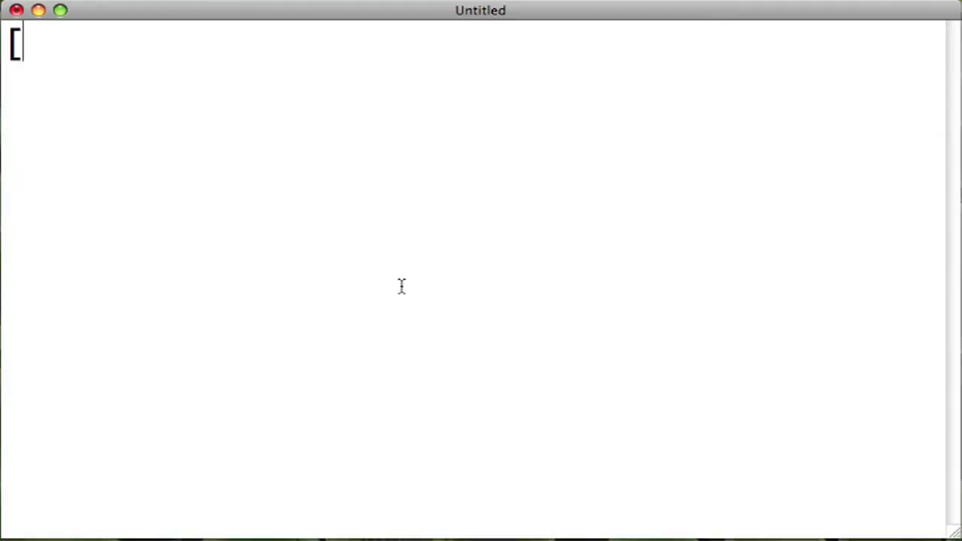
pyautogui.write('mailto')
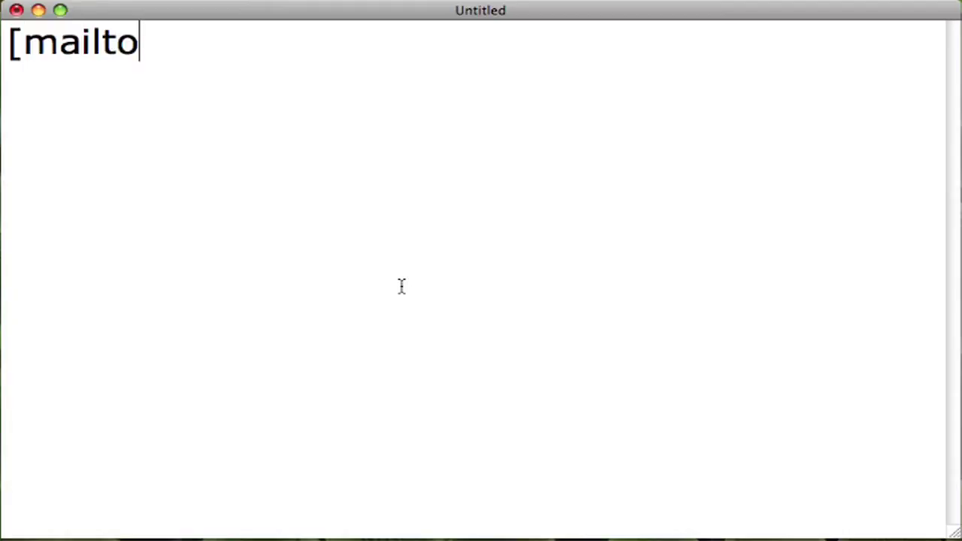
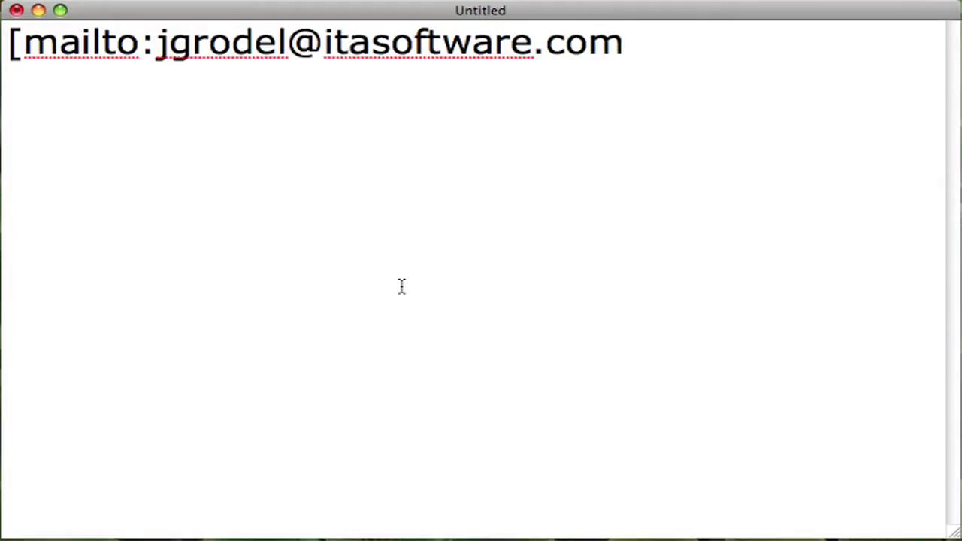
pyautogui.write(']')
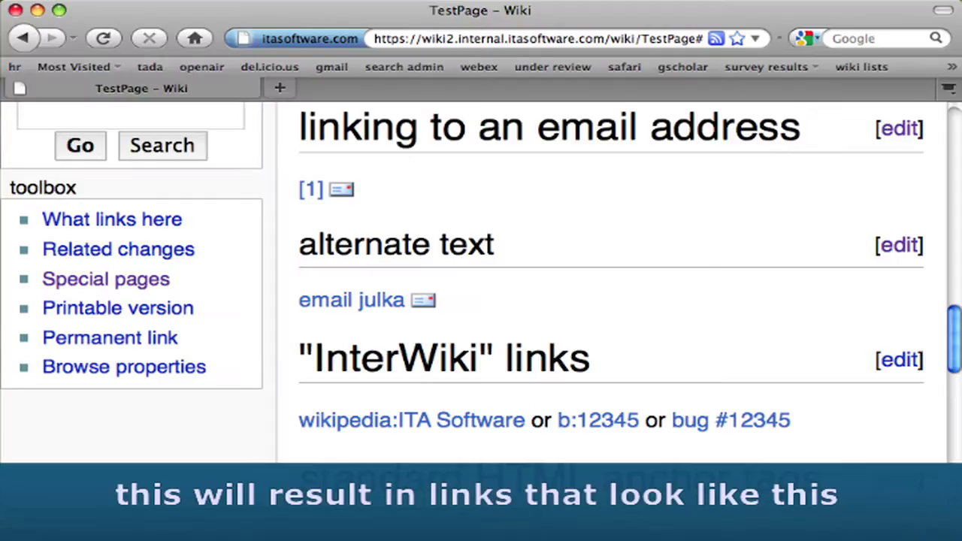
# Show the envelope link's mailto tooltip on the Firefox wiki TestPage.
pyautogui.moveTo(338, 194)
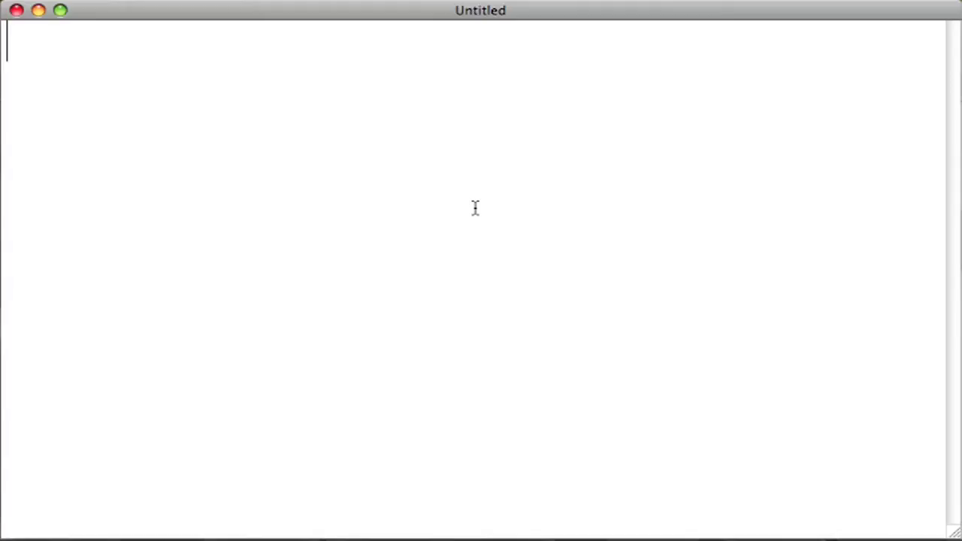
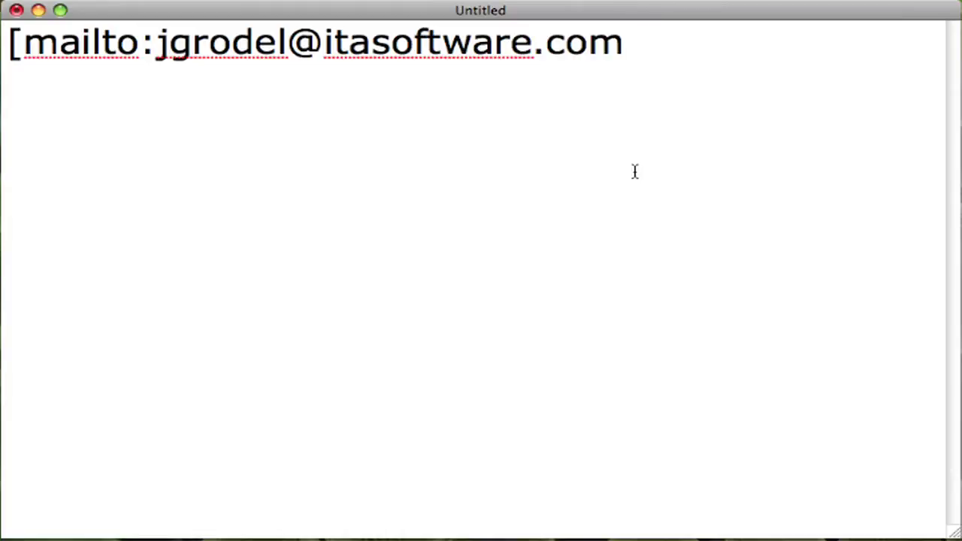
# Type a mailto link to the colleague's email address followed by a space and alternate display text.
pyautogui.write(' email julka]')
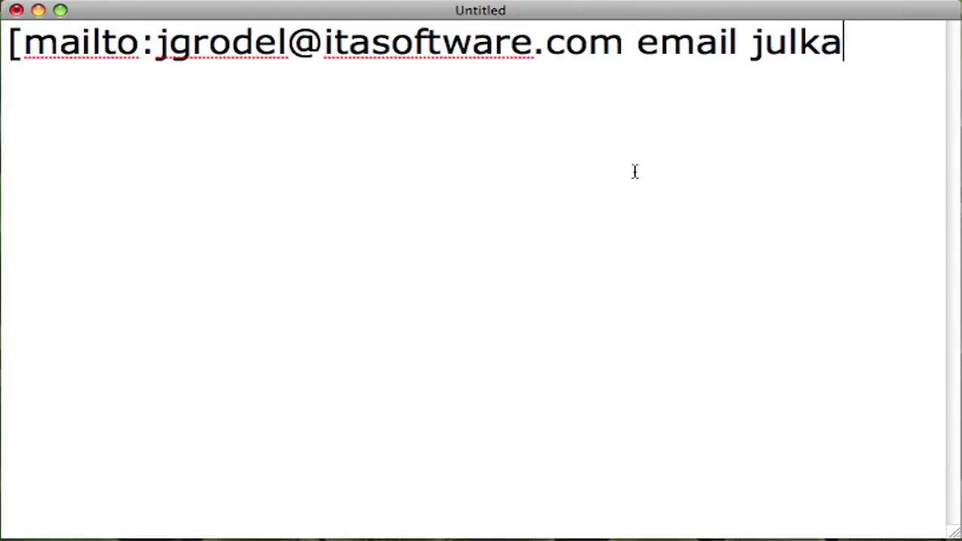